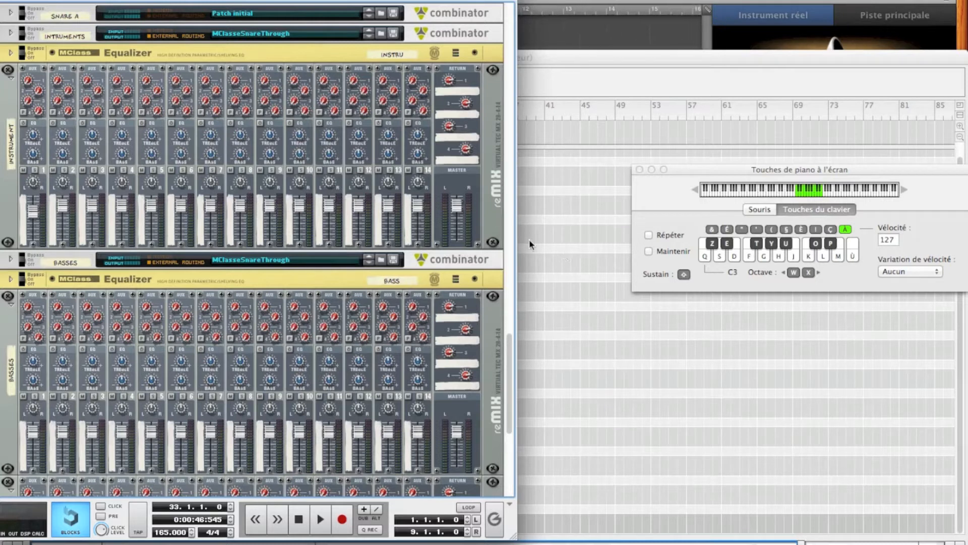
Step: Create a Thor polysonic synthesizer below the instrument mixer and open its programmer section
{"action": "right_click", "coordinate": [6, 222]}
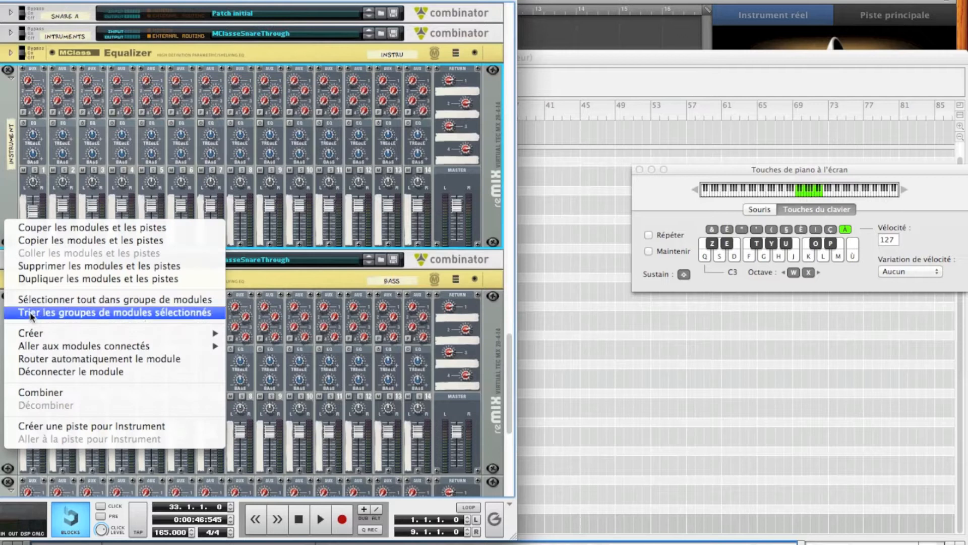
{"action": "mouse_move", "coordinate": [38, 337]}
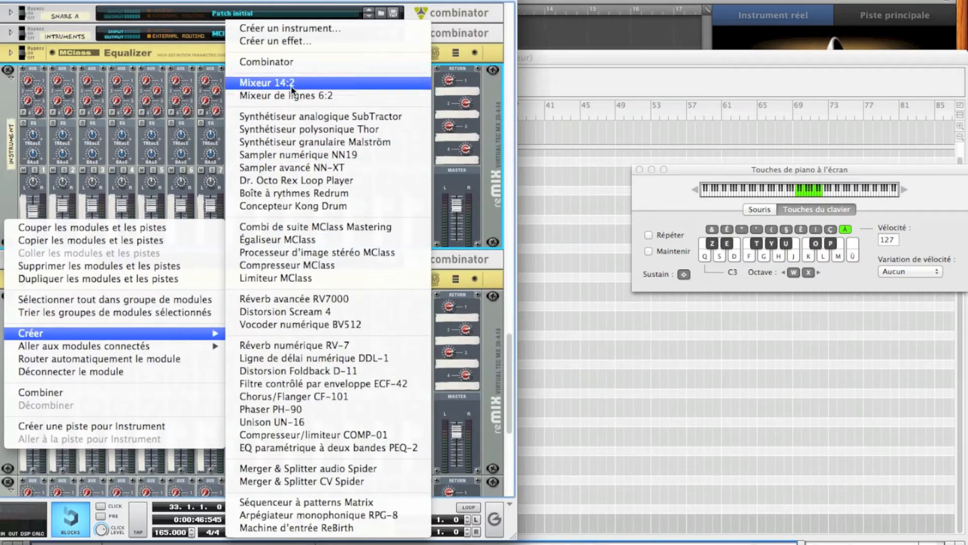
{"action": "left_click", "coordinate": [292, 132]}
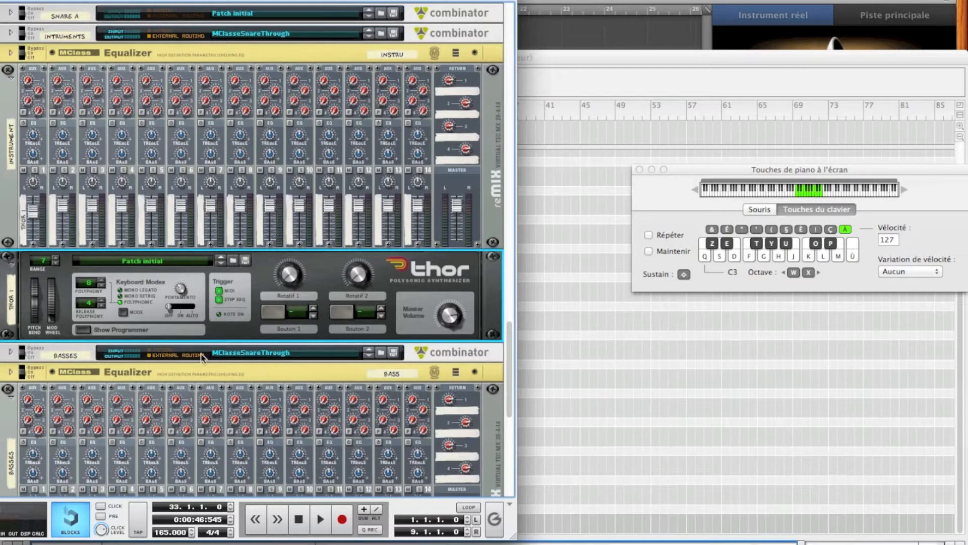
{"action": "left_click", "coordinate": [81, 329]}
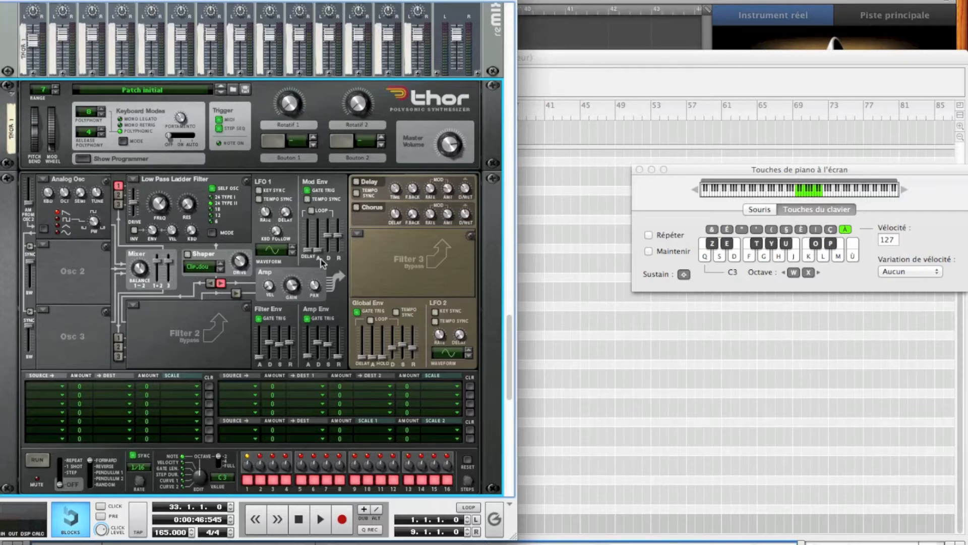
Step: Bypass Filter 1 and audition the unfiltered Osc 1 with repeated notes
{"action": "mouse_move", "coordinate": [389, 347]}
{"action": "left_click", "coordinate": [134, 181]}
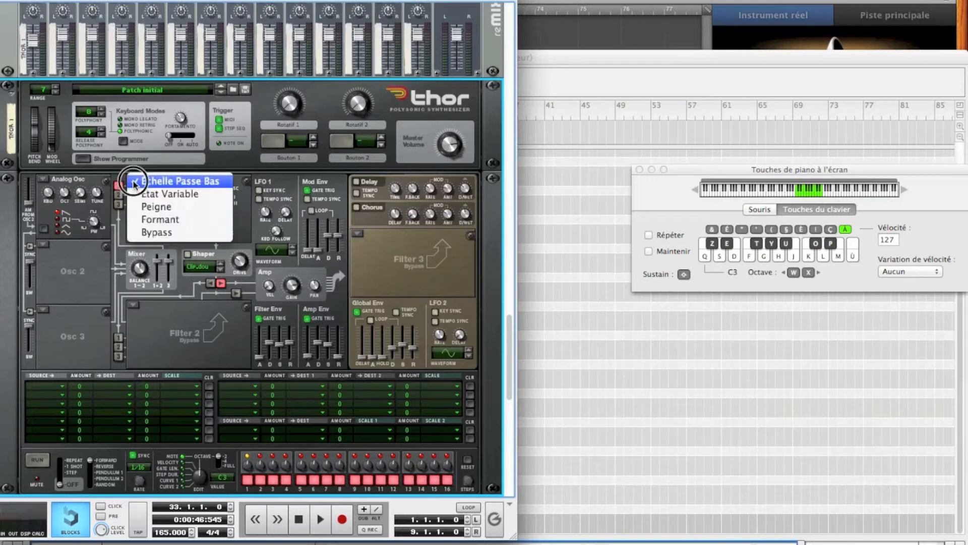
{"action": "left_click", "coordinate": [151, 232]}
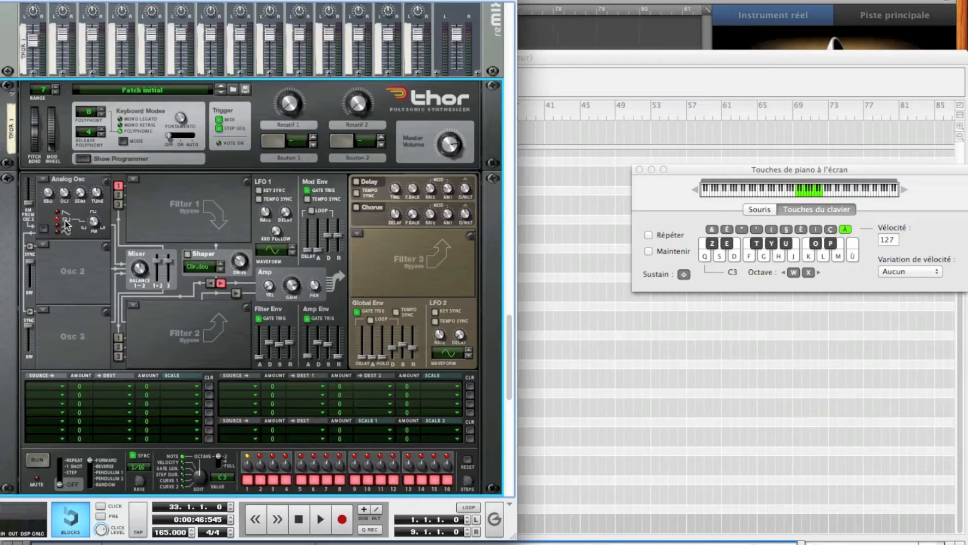
{"action": "key", "text": "e"}
{"action": "key", "text": "e"}
{"action": "key", "text": "e"}
{"action": "key", "text": "e"}
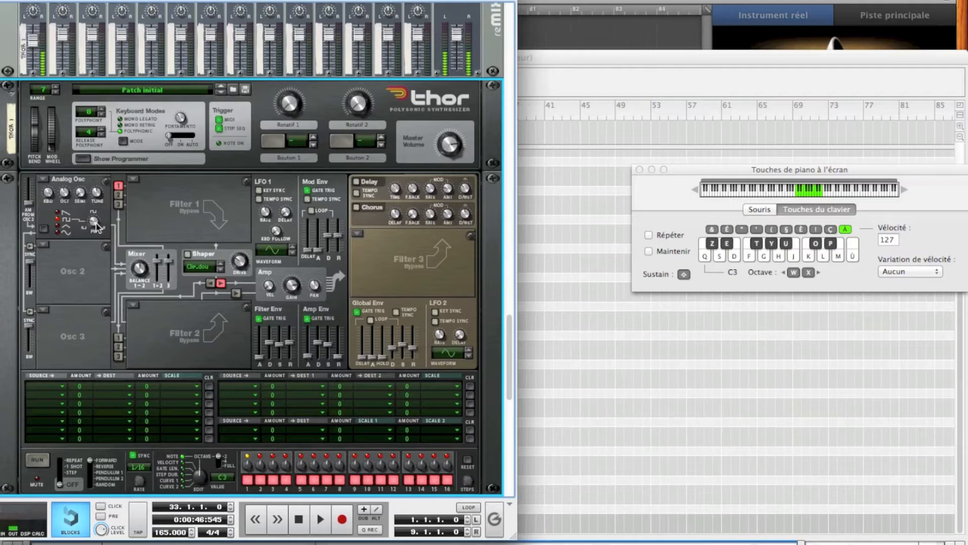
Step: Adjust the Osc 1 pulse width, playing short note phrases before and after to compare the sound
{"action": "mouse_move", "coordinate": [98, 226]}
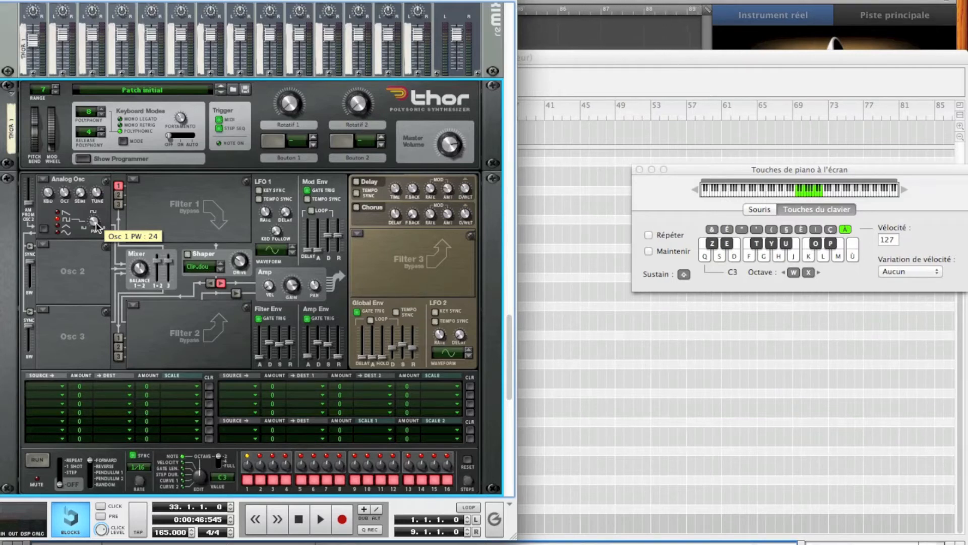
{"action": "key", "text": "d"}
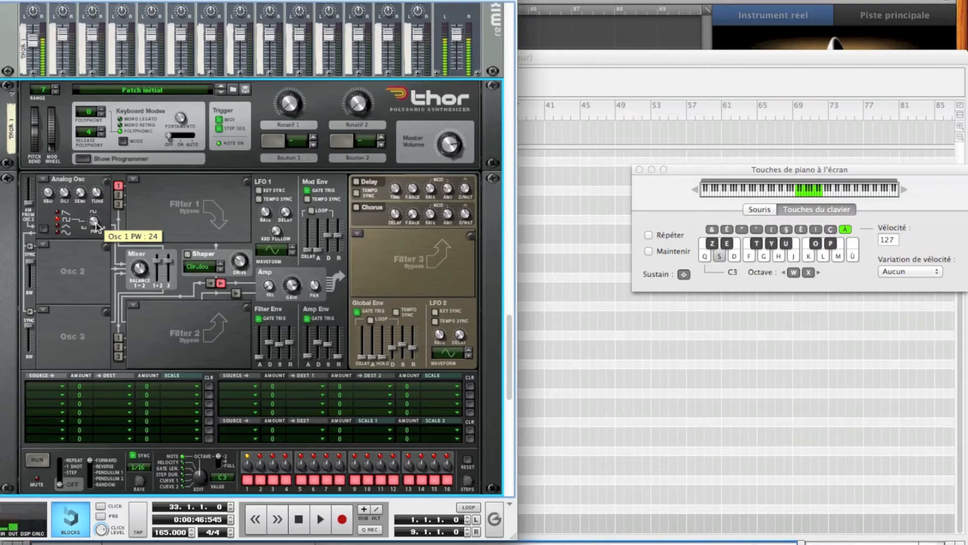
{"action": "key", "text": "f"}
{"action": "key", "text": "d"}
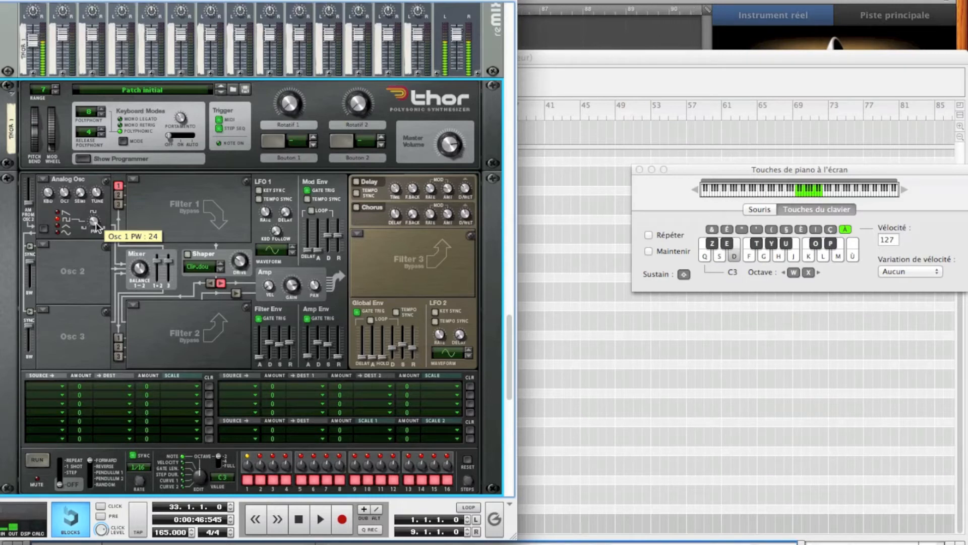
{"action": "left_click_drag", "start_coordinate": [94, 226], "coordinate": [82, 211]}
{"action": "key", "text": "f"}
{"action": "key", "text": "d"}
{"action": "key", "text": "g"}
{"action": "key", "text": "f"}
{"action": "key", "text": "d"}
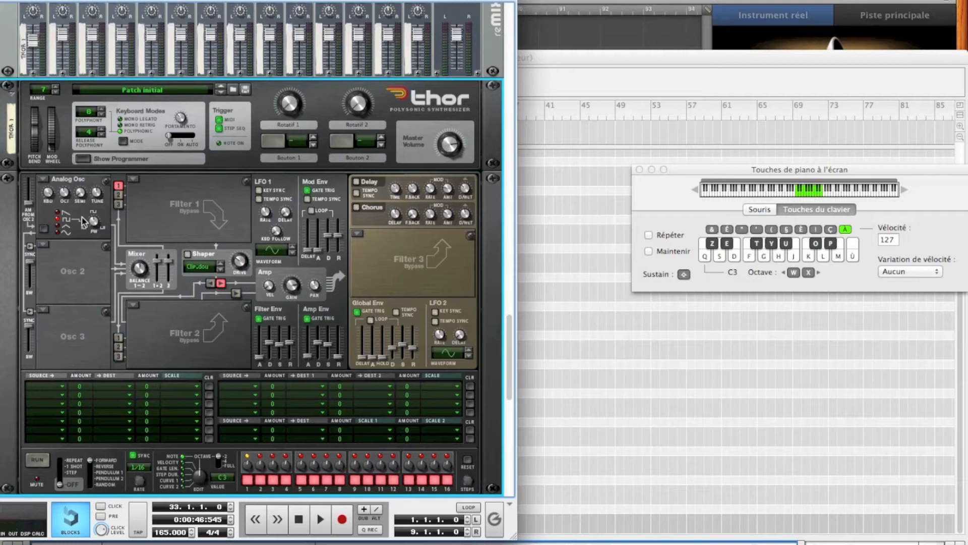
Step: Route Osc 2 to Filter 1, load an Analog oscillator into the Osc 2 slot, and audition the pair
{"action": "left_click", "coordinate": [118, 196]}
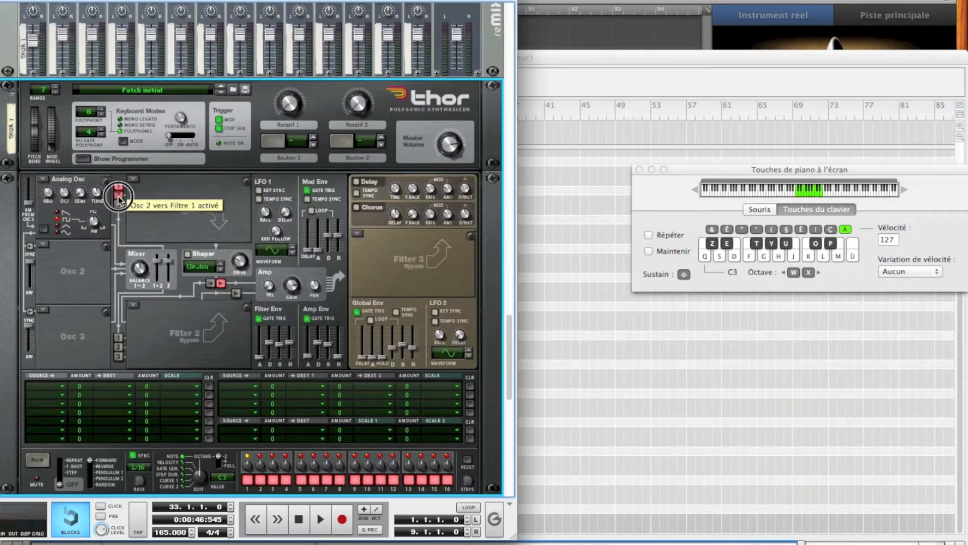
{"action": "left_click", "coordinate": [43, 245]}
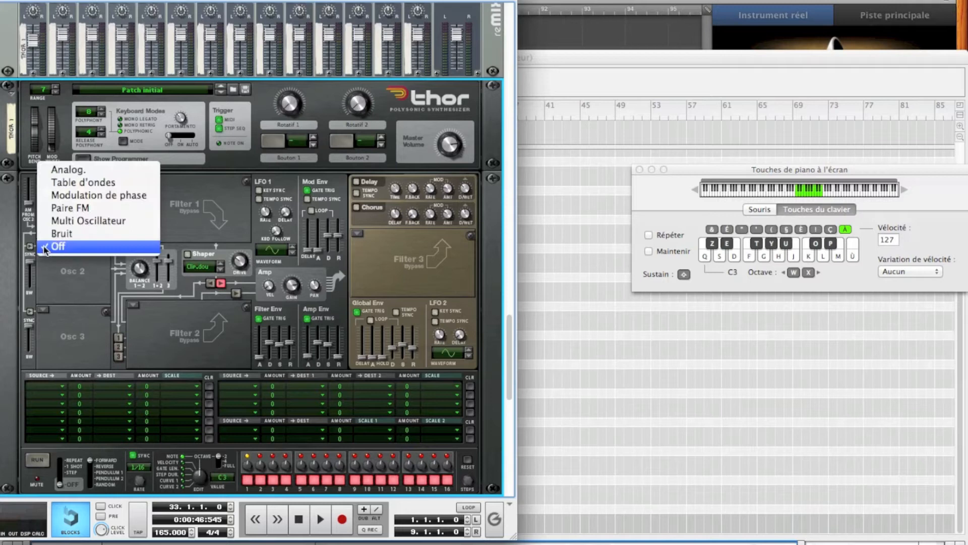
{"action": "left_click", "coordinate": [97, 175]}
{"action": "key", "text": "e"}
{"action": "key", "text": "e"}
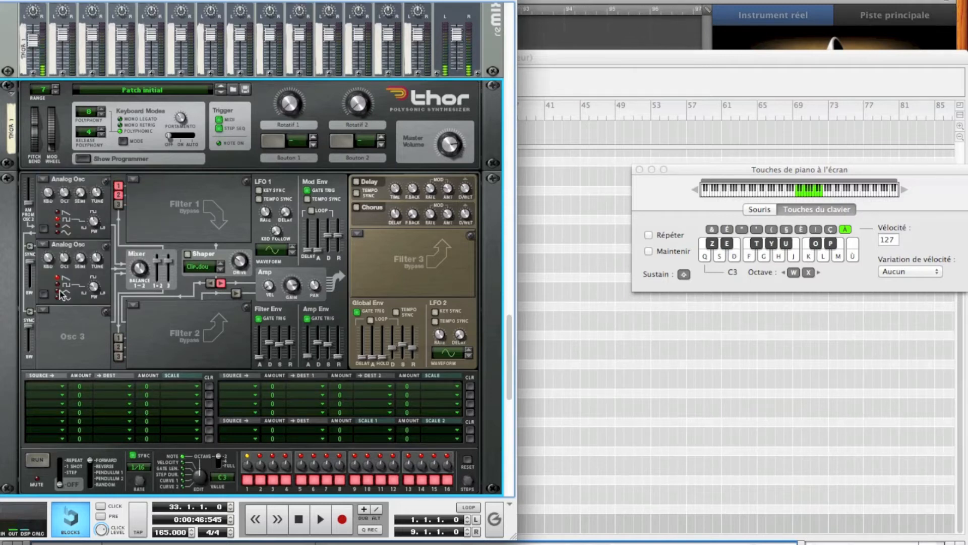
{"action": "key", "text": "f"}
{"action": "key", "text": "f"}
{"action": "key", "text": "f"}
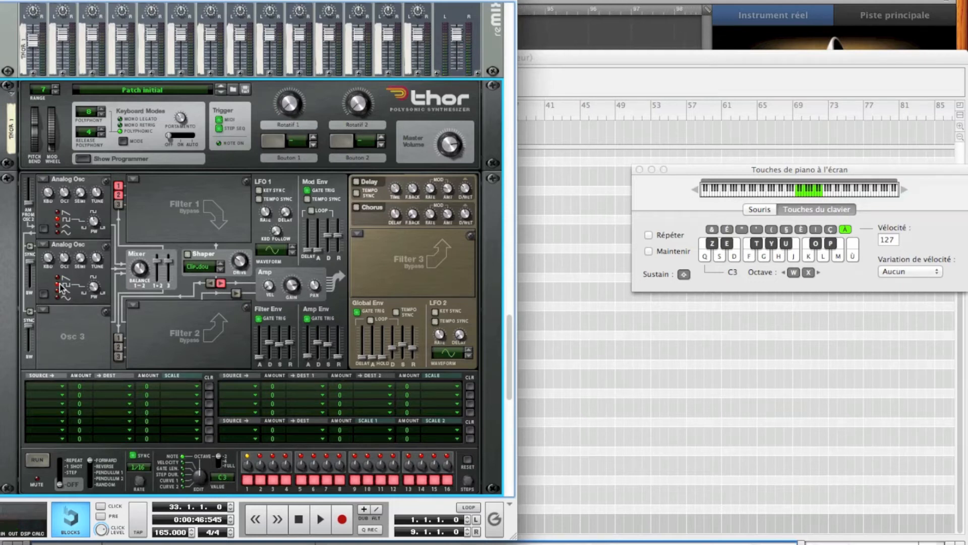
Step: Adjust the Osc 2 pulse width and audition it with a short note phrase
{"action": "left_click_drag", "start_coordinate": [99, 292], "coordinate": [69, 270]}
{"action": "key", "text": "f"}
{"action": "key", "text": "d"}
{"action": "key", "text": "s"}
{"action": "key", "text": "d"}
{"action": "key", "text": "f"}
Step: Set Filter 1 to the low pass ladder type (Échelle Passe Bas) and adjust its envelope amount
{"action": "left_click", "coordinate": [133, 179]}
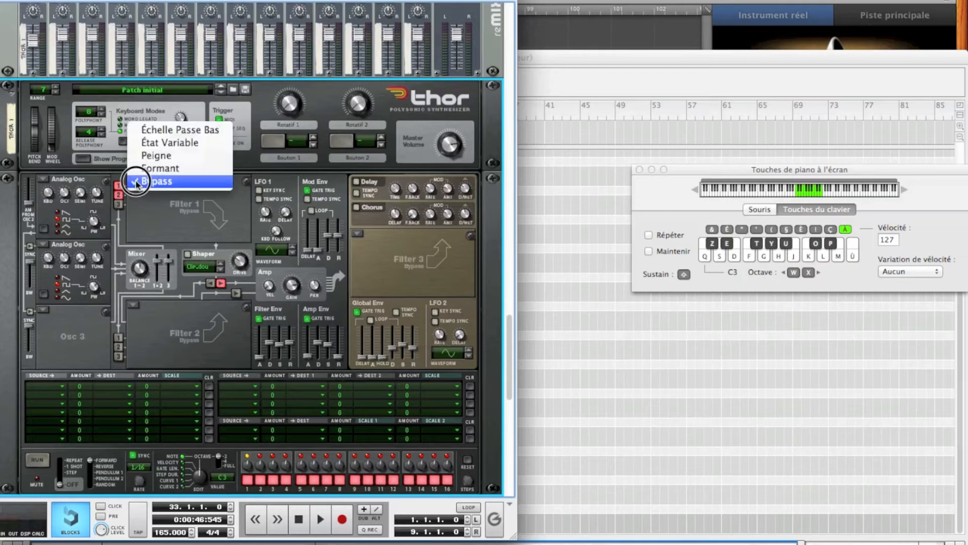
{"action": "left_click", "coordinate": [167, 132]}
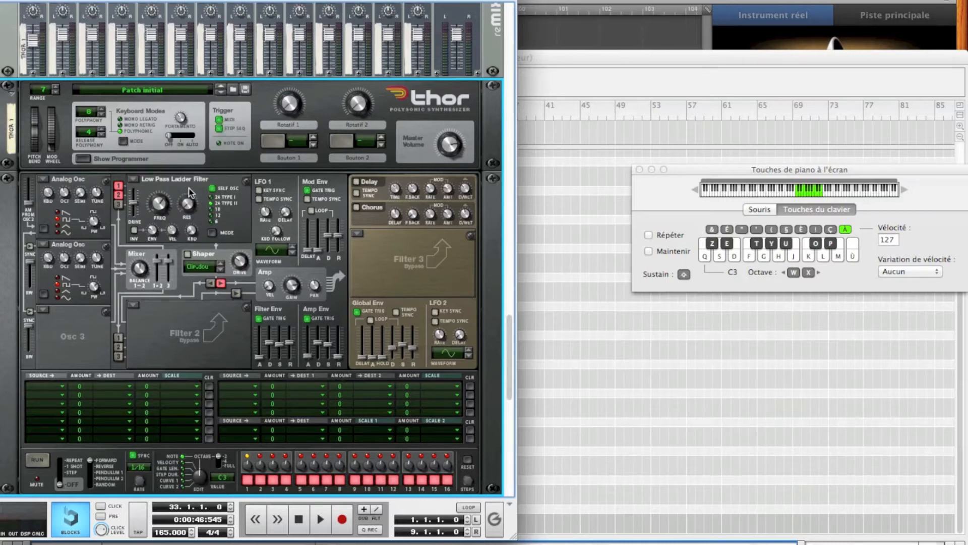
{"action": "left_click_drag", "start_coordinate": [157, 237], "coordinate": [130, 220]}
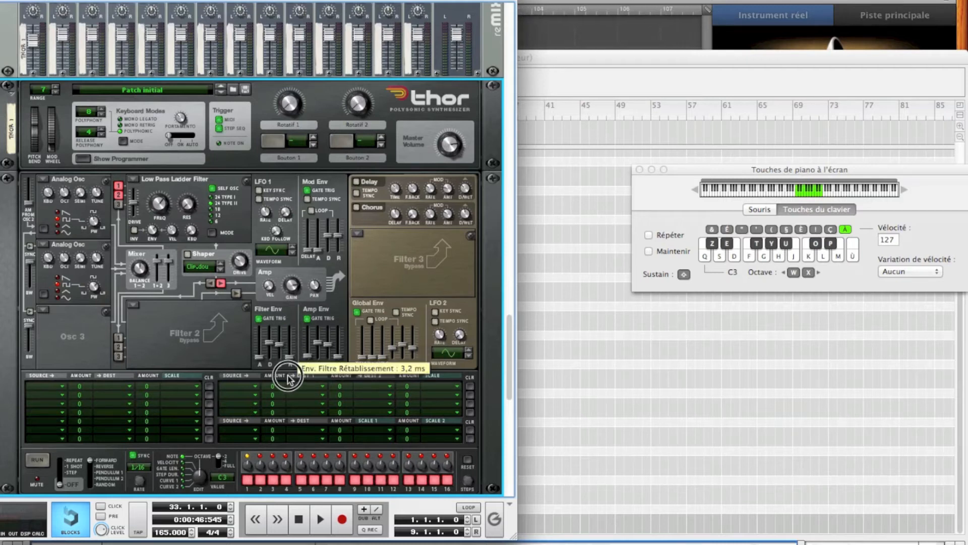
Step: Lower the filter envelope's sustain to minimum, set its decay to 705 ms, and audition with repeated notes
{"action": "left_click_drag", "start_coordinate": [283, 347], "coordinate": [282, 379]}
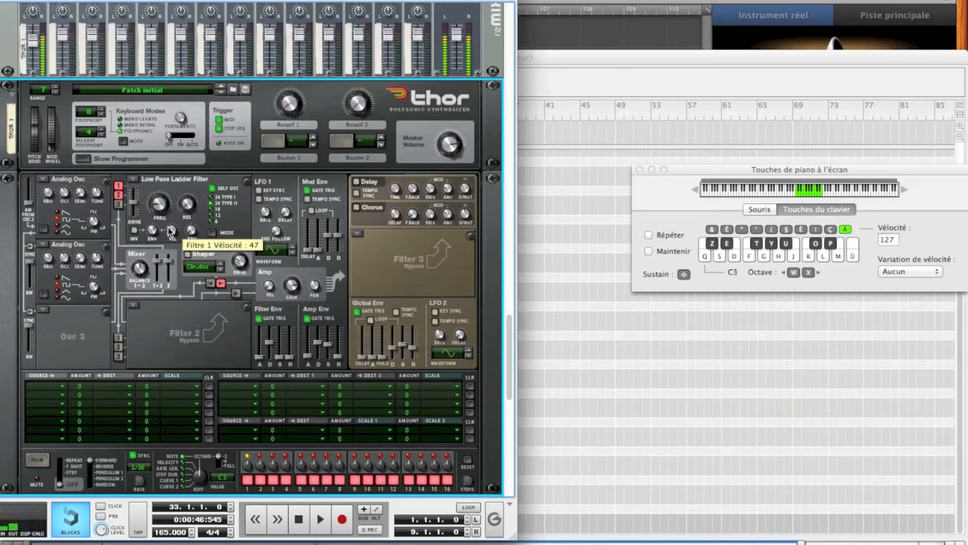
{"action": "key", "text": "d"}
{"action": "left_click_drag", "start_coordinate": [271, 344], "coordinate": [271, 356]}
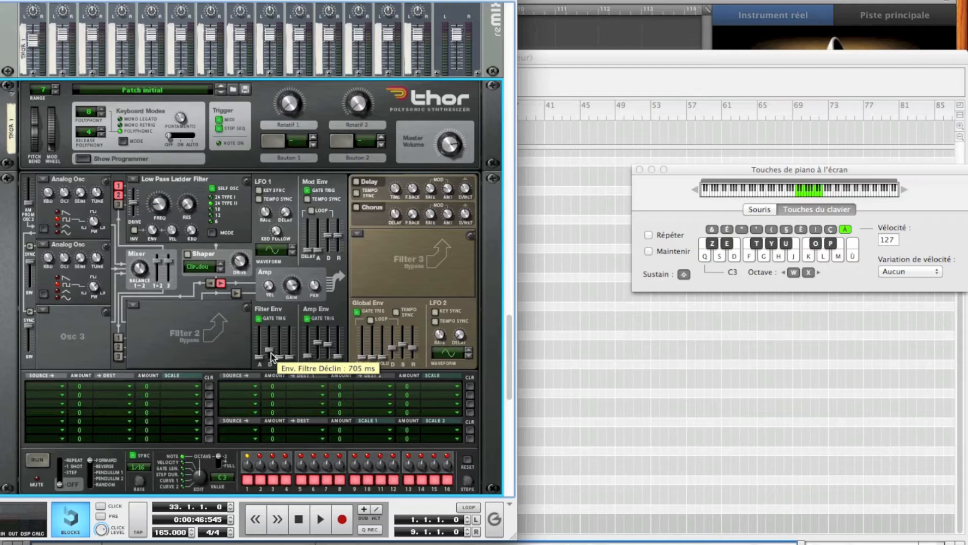
{"action": "key", "text": "d"}
{"action": "key", "text": "d"}
{"action": "key", "text": "d"}
{"action": "key", "text": "d"}
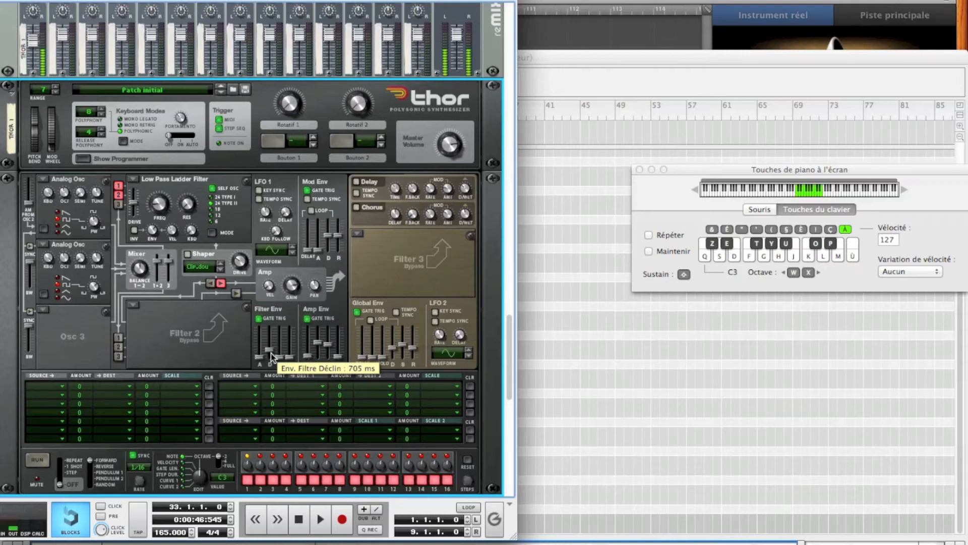
Step: Shorten the filter envelope's decay to 423 ms and audition it with a repeated note
{"action": "left_click_drag", "start_coordinate": [270, 353], "coordinate": [271, 354]}
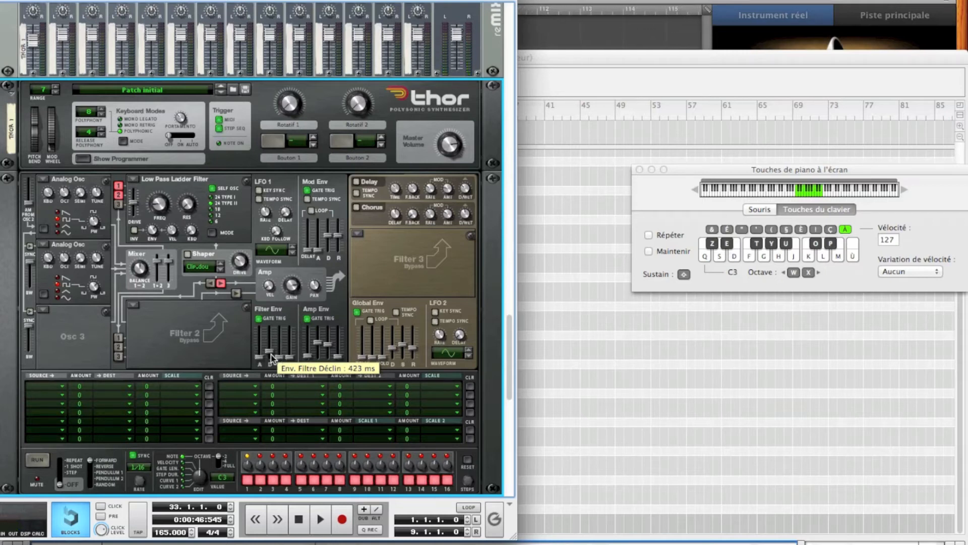
{"action": "key", "text": "d"}
{"action": "key", "text": "d"}
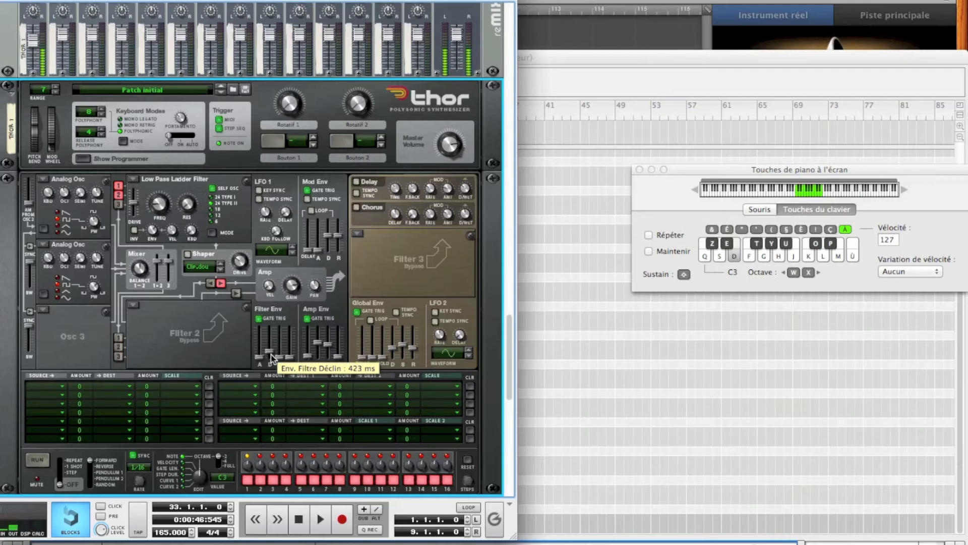
{"action": "key", "text": "d"}
Step: Play a short melodic phrase and fine-tune the Filter 1 cutoff frequency around 302 Hz
{"action": "key", "text": "h"}
{"action": "key", "text": "j"}
{"action": "key", "text": "h"}
{"action": "key", "text": "g"}
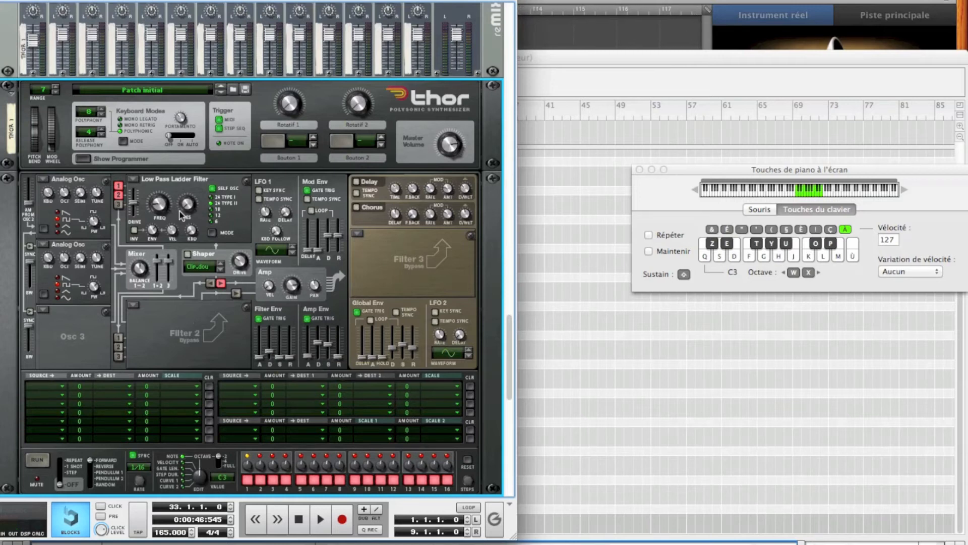
{"action": "left_click_drag", "start_coordinate": [161, 209], "coordinate": [161, 204]}
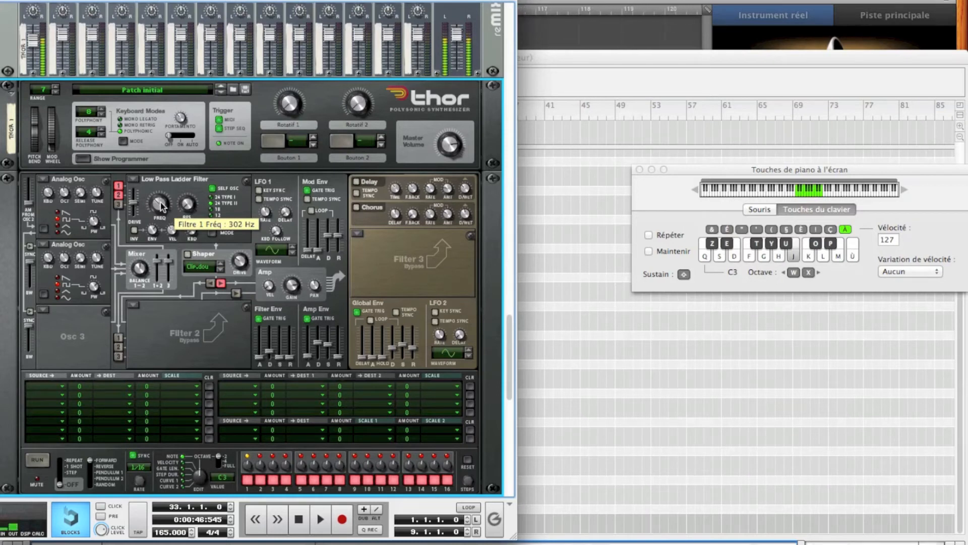
{"action": "left_click_drag", "start_coordinate": [161, 204], "coordinate": [161, 204]}
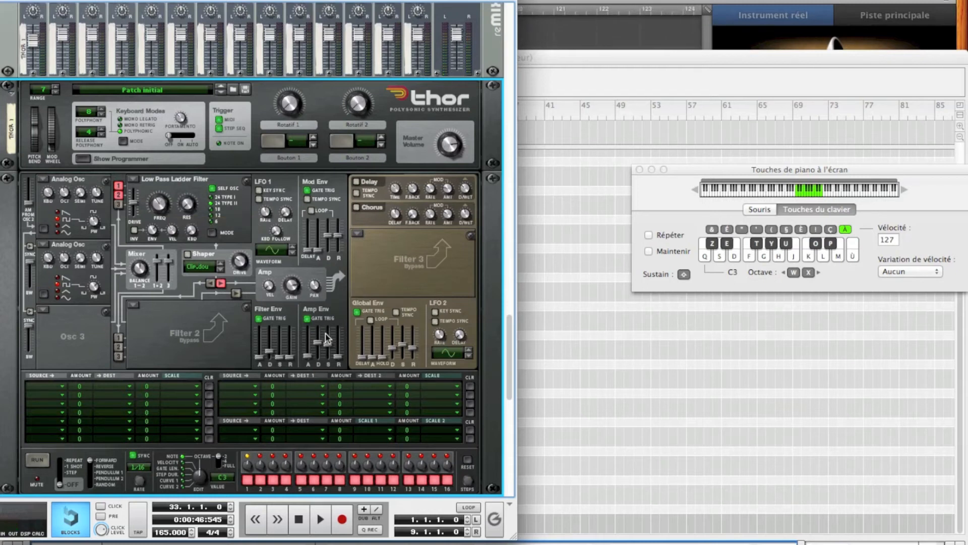
Step: Lower the amp envelope's sustain to minimum and shorten its decay, auditioning the plucked sound with note phrases
{"action": "left_click_drag", "start_coordinate": [327, 343], "coordinate": [331, 377]}
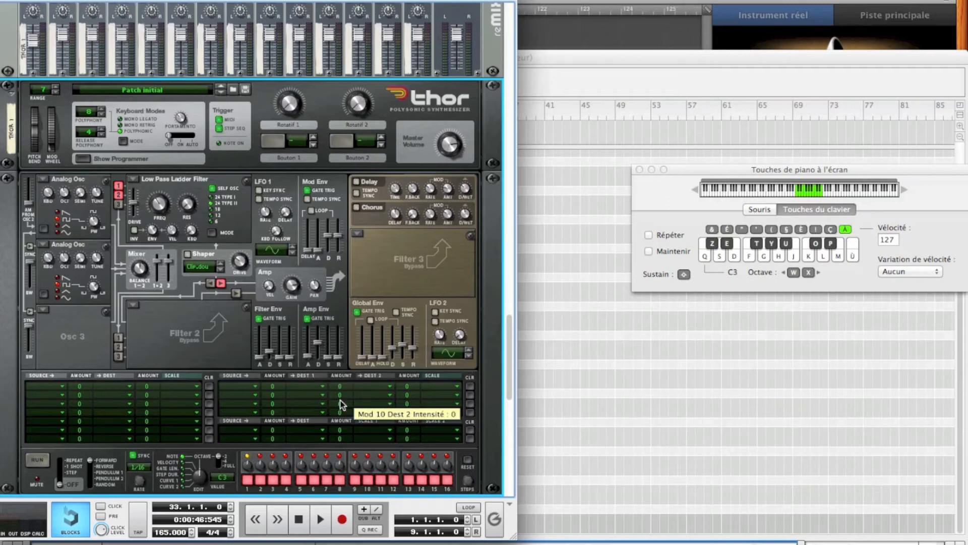
{"action": "left_click_drag", "start_coordinate": [318, 343], "coordinate": [317, 349]}
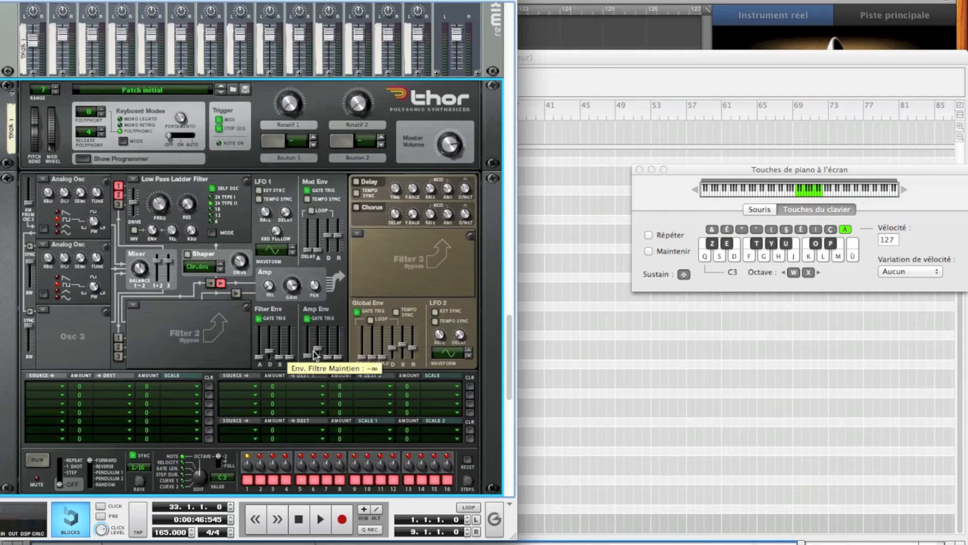
{"action": "key", "text": "d"}
{"action": "key", "text": "d"}
{"action": "key", "text": "g"}
{"action": "key", "text": "f"}
{"action": "key", "text": "d"}
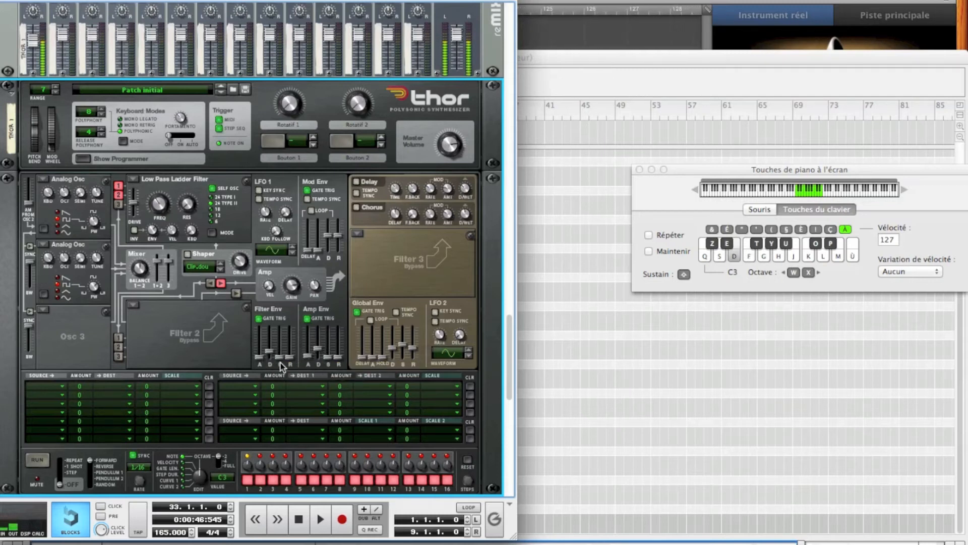
{"action": "key", "text": "d"}
{"action": "key", "text": "f"}
{"action": "key", "text": "g"}
{"action": "key", "text": "f"}
{"action": "key", "text": "d"}
{"action": "key", "text": "f"}
{"action": "key", "text": "g"}
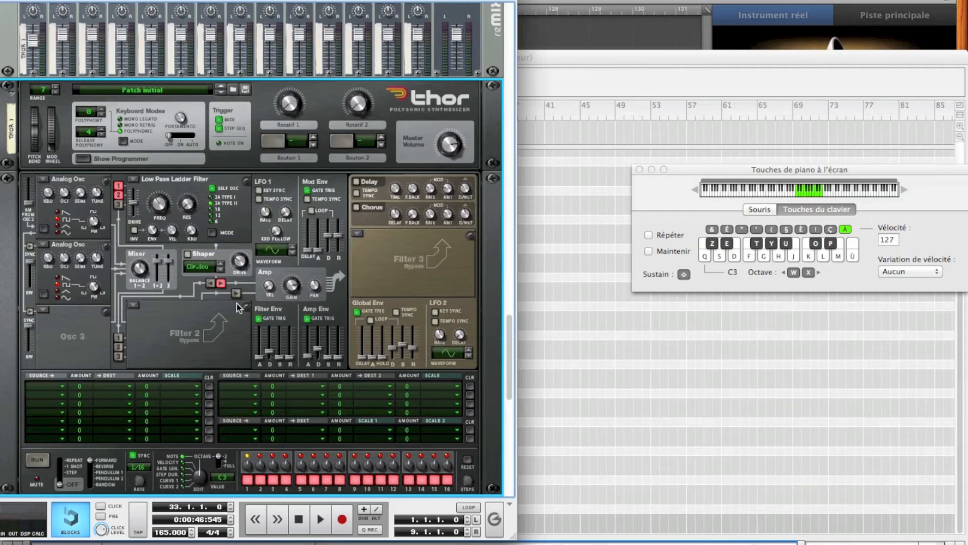
Step: Enable the Shaper in Clip.dur mode, adjust its drive, and audition the distortion with a repeated note
{"action": "left_click", "coordinate": [188, 255]}
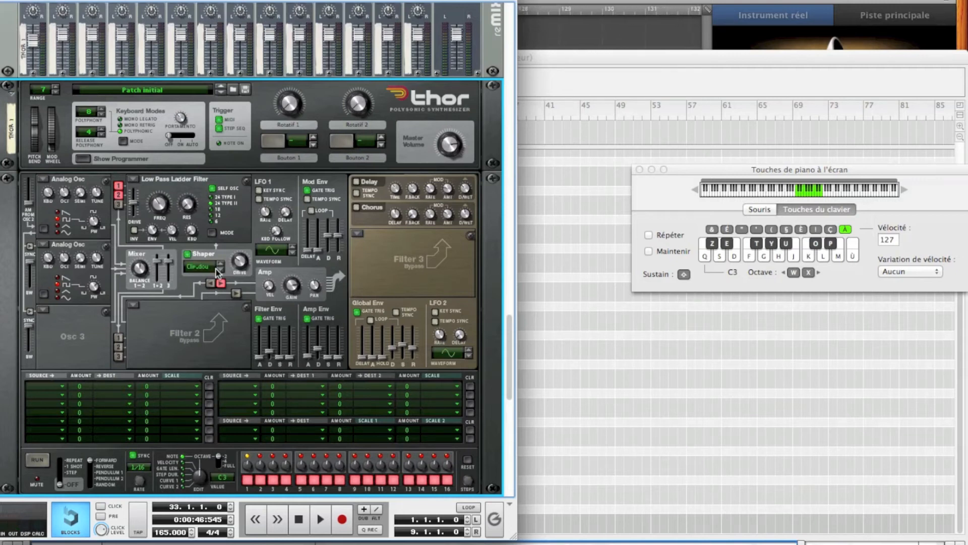
{"action": "left_click_drag", "start_coordinate": [240, 261], "coordinate": [243, 268]}
{"action": "key", "text": "d"}
{"action": "key", "text": "d"}
{"action": "key", "text": "d"}
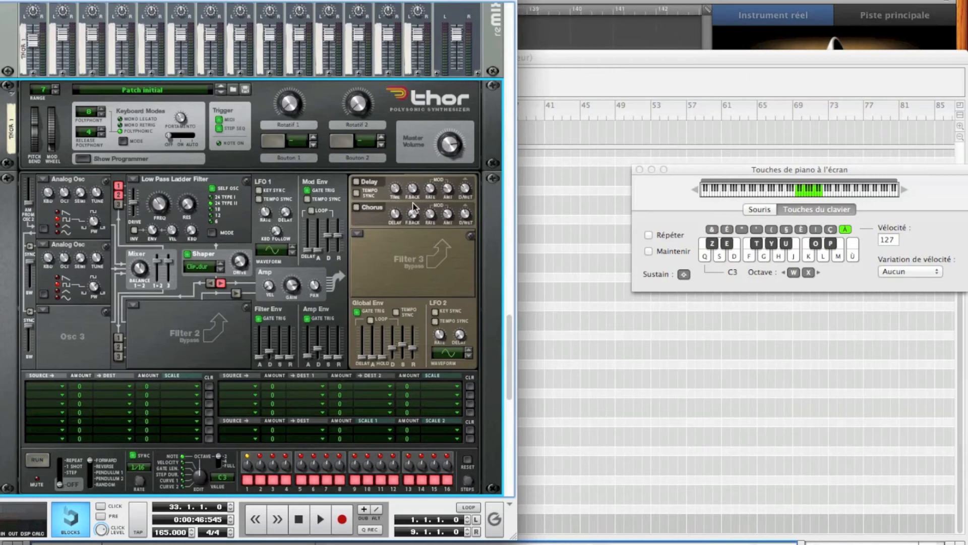
Step: Enable the Delay with tempo sync, set its time to 6/16, and audition the result
{"action": "left_click", "coordinate": [357, 181]}
{"action": "left_click", "coordinate": [358, 193]}
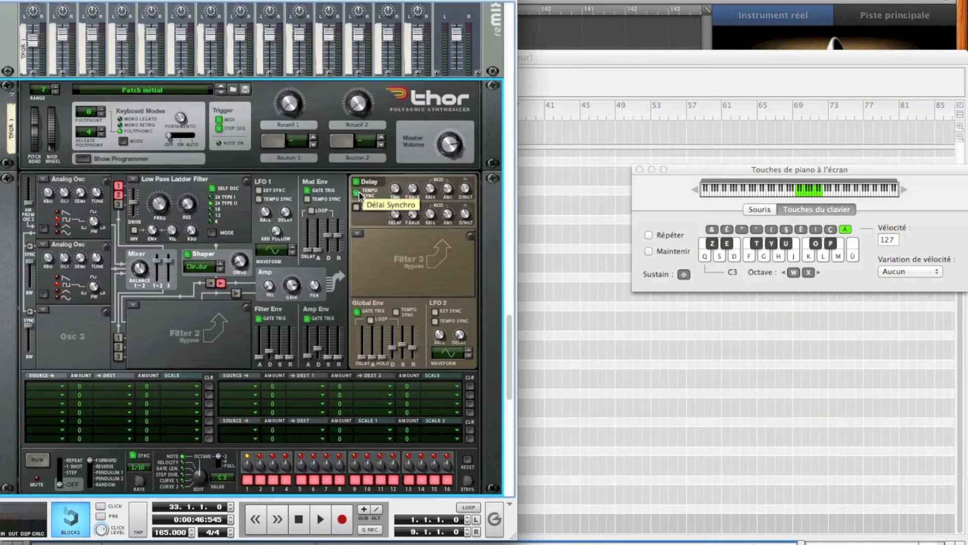
{"action": "left_click", "coordinate": [397, 191]}
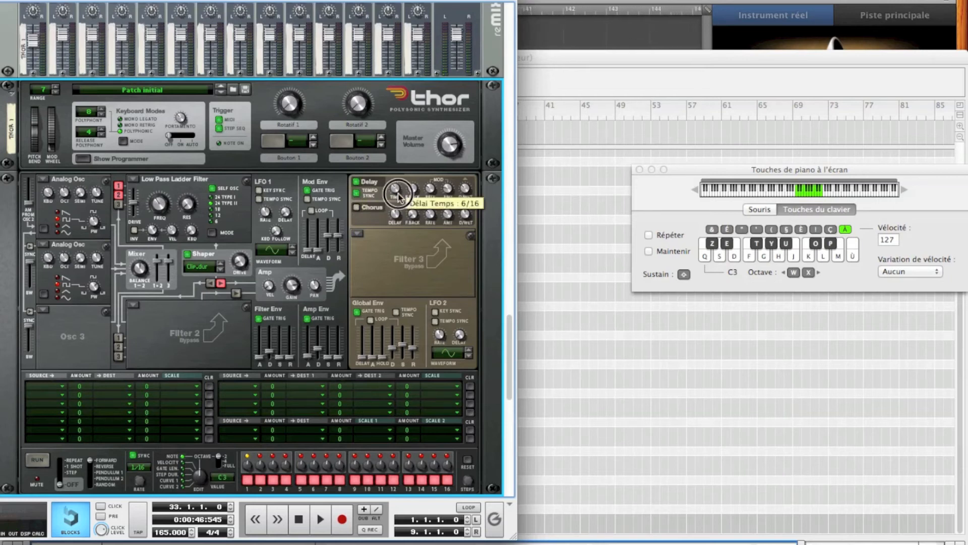
{"action": "key", "text": "s"}
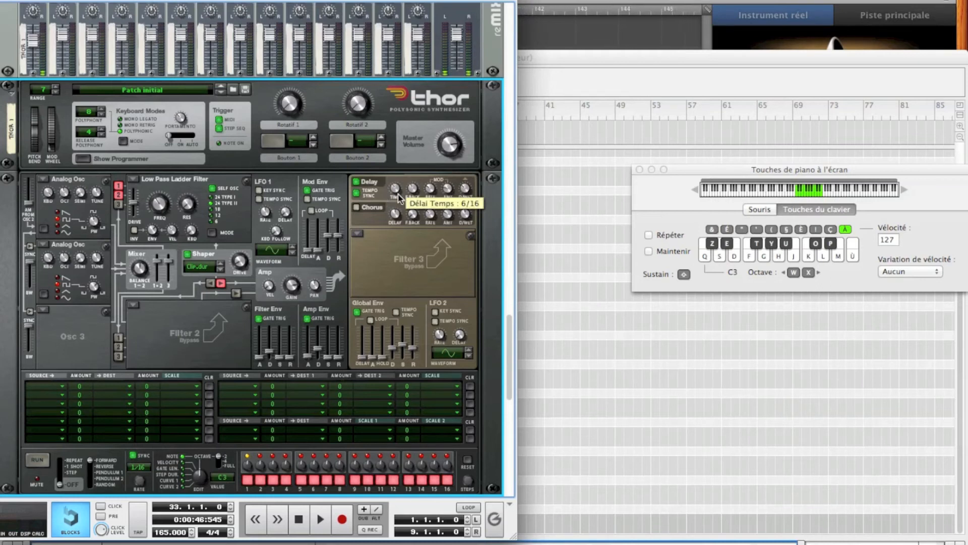
Step: Adjust the Delay's feedback while auditioning the echoes with single notes
{"action": "left_click", "coordinate": [398, 196]}
{"action": "key", "text": "s"}
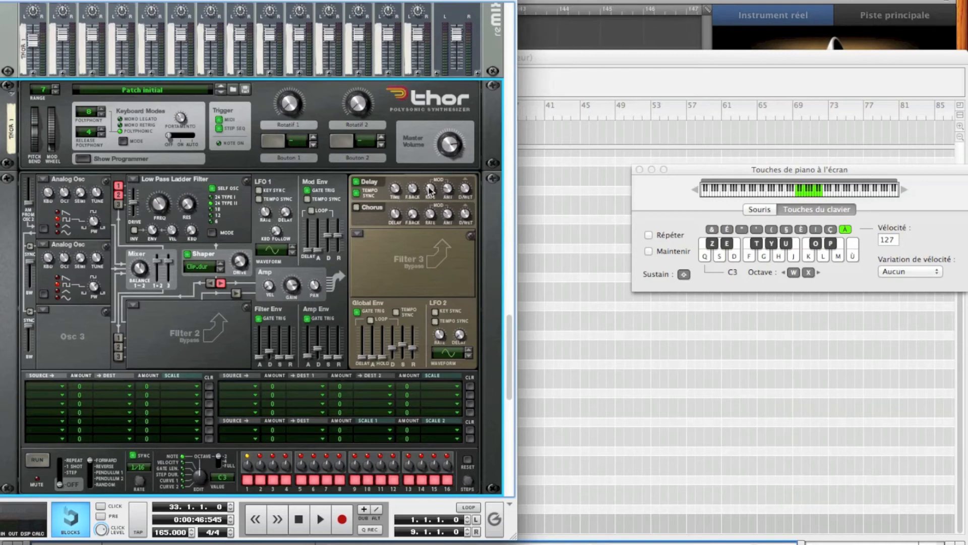
{"action": "left_click", "coordinate": [414, 192]}
{"action": "key", "text": "z"}
Step: Set the Delay's dry/wet amount to 24 and audition the result with a melodic phrase
{"action": "left_click_drag", "start_coordinate": [468, 191], "coordinate": [469, 196]}
{"action": "key", "text": "z"}
{"action": "key", "text": "s"}
{"action": "key", "text": "h"}
{"action": "key", "text": "u"}
{"action": "key", "text": "k"}
{"action": "key", "text": "u"}
{"action": "key", "text": "h"}
{"action": "key", "text": "u"}
{"action": "key", "text": "g"}
{"action": "key", "text": "h"}
{"action": "key", "text": "f"}
{"action": "key", "text": "g"}
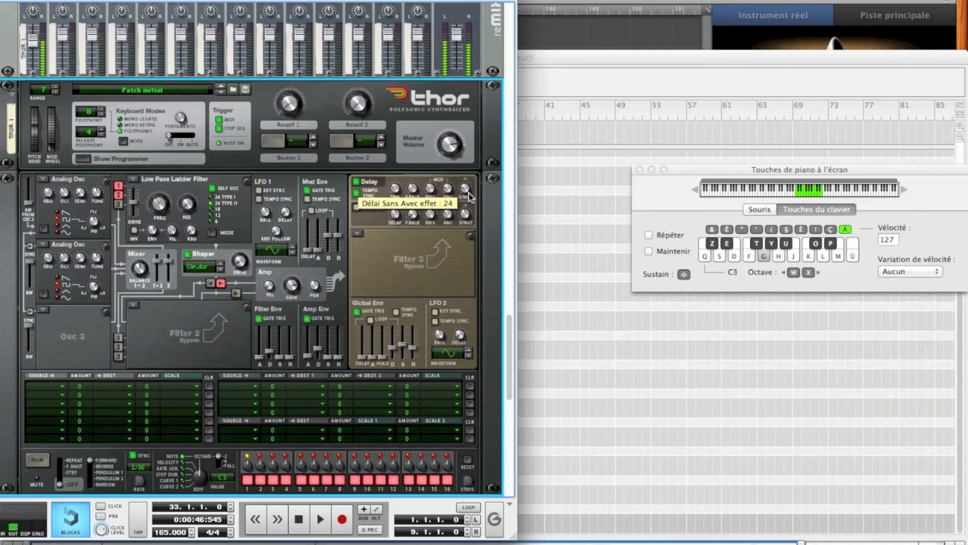
{"action": "key", "text": "f"}
{"action": "key", "text": "s"}
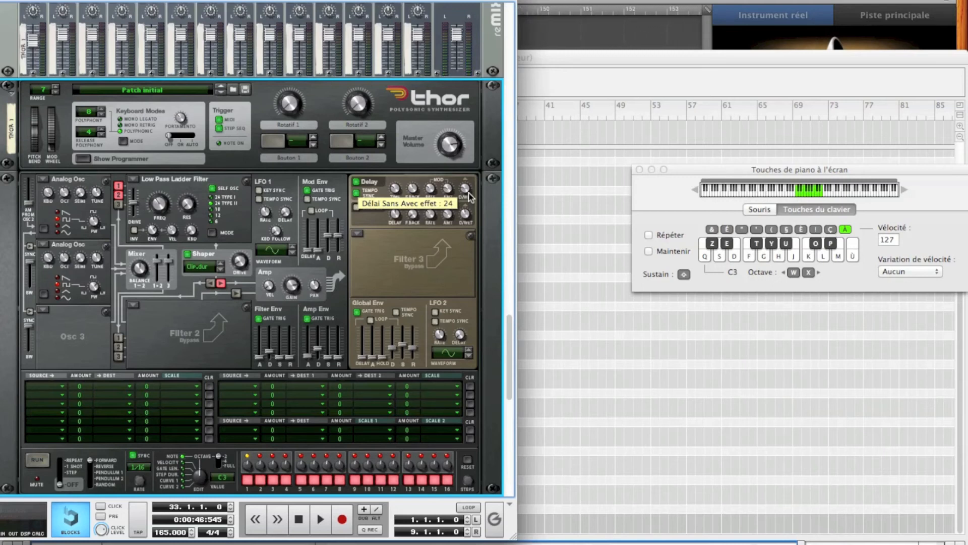
Step: Enable the Chorus, lower its dry/wet amount, and audition it with a few notes
{"action": "left_click", "coordinate": [356, 207]}
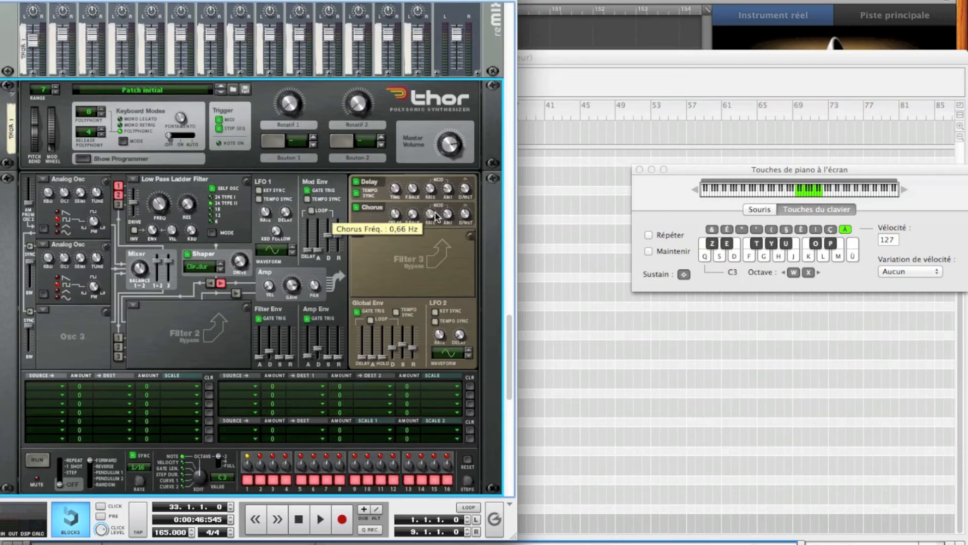
{"action": "left_click_drag", "start_coordinate": [467, 213], "coordinate": [470, 231]}
{"action": "key", "text": "s"}
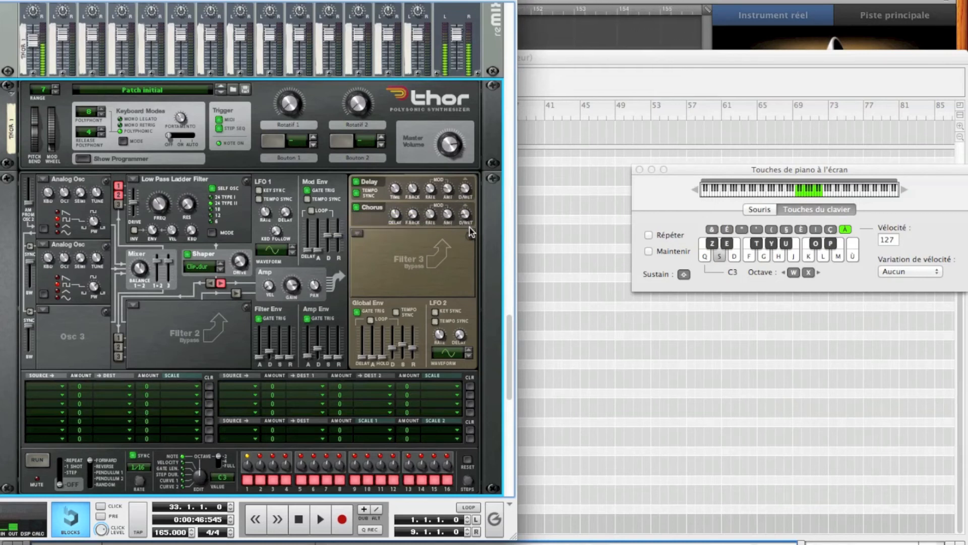
{"action": "key", "text": "f"}
{"action": "key", "text": "q"}
{"action": "key", "text": "s"}
Step: Audition the sound one octave higher with a short phrase, and return the on-screen keyboard to C3
{"action": "key", "text": "x"}
{"action": "key", "text": "j"}
{"action": "key", "text": "k"}
{"action": "key", "text": "l"}
{"action": "key", "text": "u"}
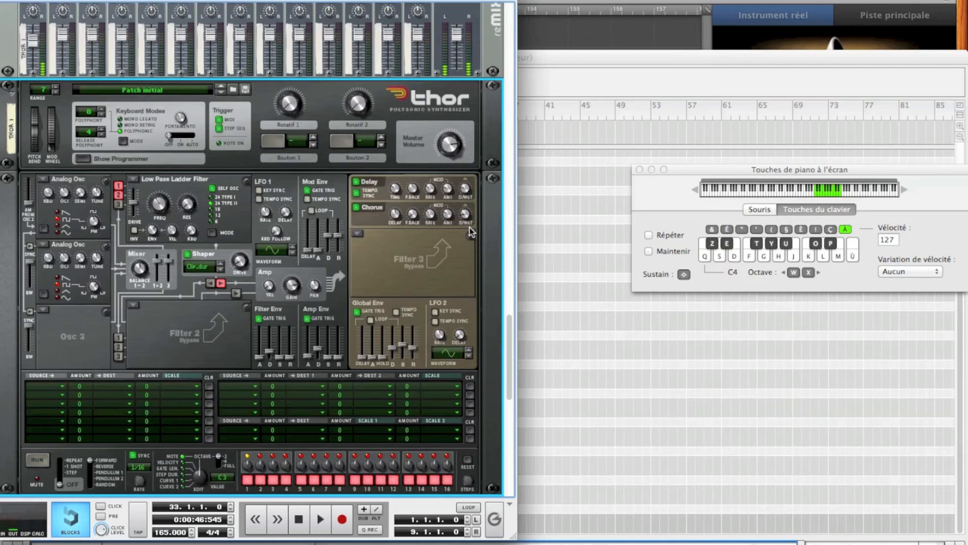
{"action": "key", "text": "w"}
{"action": "key", "text": "s"}
{"action": "key", "text": "s"}
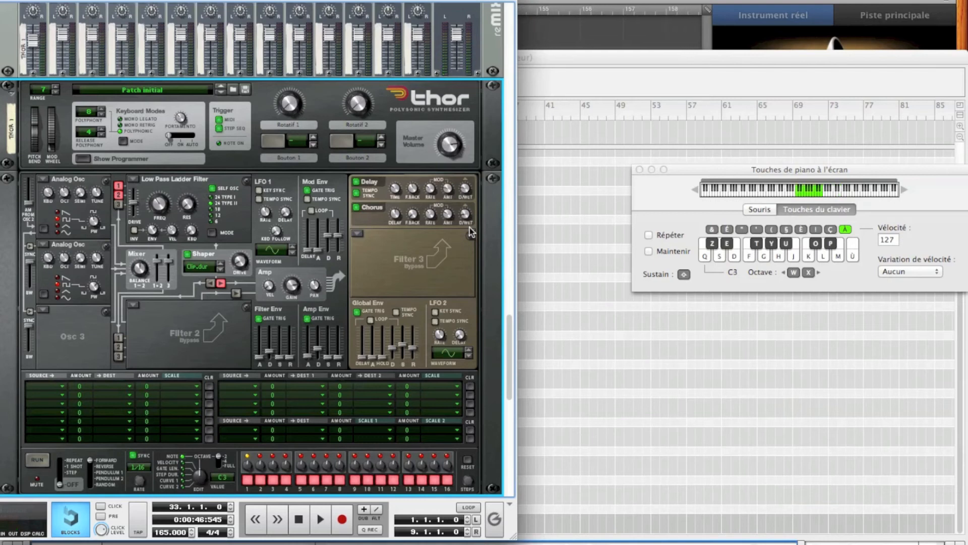
Step: Set Oscillator 2's octave to 5, auditioning the layered sound with repeated notes and short phrases
{"action": "left_click", "coordinate": [66, 262]}
{"action": "left_click_drag", "start_coordinate": [66, 261], "coordinate": [64, 257]}
{"action": "key", "text": "s"}
{"action": "key", "text": "s"}
{"action": "key", "text": "s"}
{"action": "key", "text": "s"}
{"action": "key", "text": "h"}
{"action": "key", "text": "u"}
{"action": "key", "text": "g"}
{"action": "key", "text": "g"}
{"action": "key", "text": "d"}
{"action": "left_click", "coordinate": [65, 193]}
{"action": "left_click", "coordinate": [65, 258]}
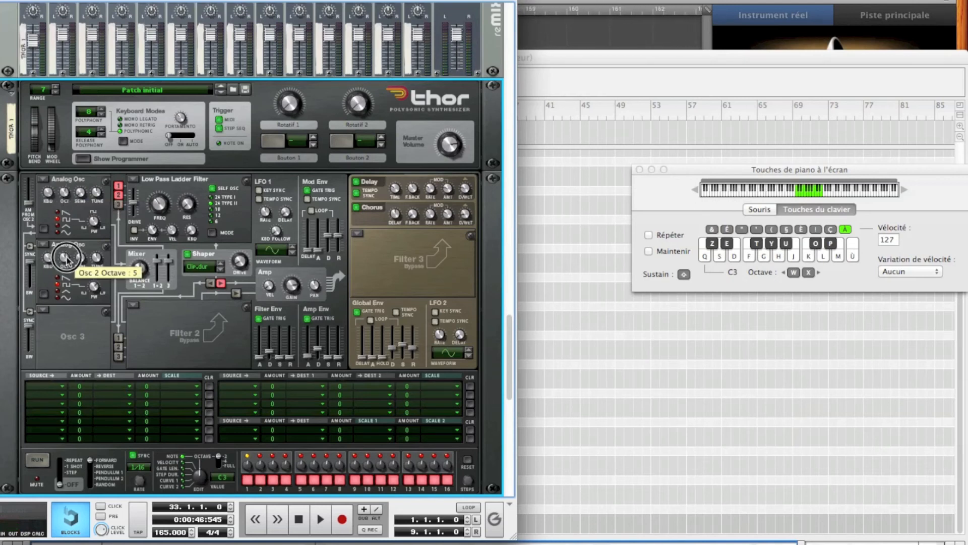
{"action": "key", "text": "s"}
{"action": "key", "text": "s"}
{"action": "key", "text": "s"}
{"action": "key", "text": "f"}
{"action": "key", "text": "d"}
{"action": "key", "text": "s"}
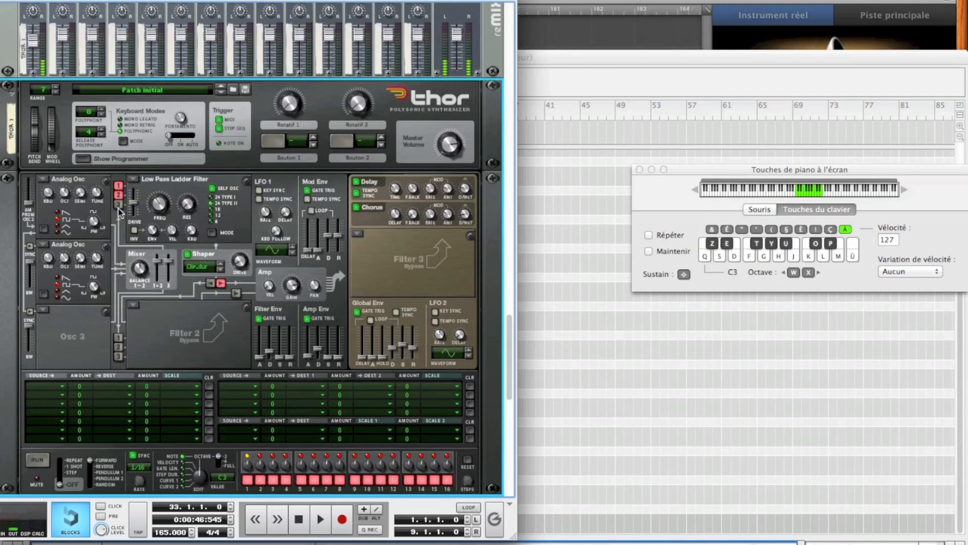
Step: Route Oscillator 3 to Filter 1, load an Analog Osc in its slot, and audition the added layer
{"action": "left_click", "coordinate": [117, 205]}
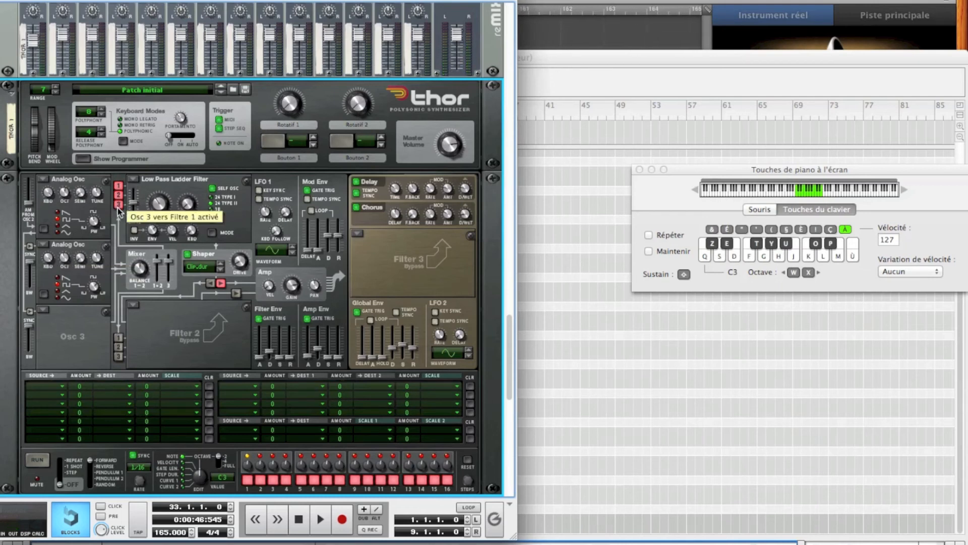
{"action": "left_click", "coordinate": [44, 308]}
{"action": "left_click", "coordinate": [84, 235]}
{"action": "key", "text": "s"}
{"action": "key", "text": "f"}
{"action": "key", "text": "s"}
{"action": "key", "text": "s"}
Step: Try Oscillator 3 at octave 6, auditioning it with short note phrases
{"action": "left_click_drag", "start_coordinate": [62, 327], "coordinate": [63, 322]}
{"action": "key", "text": "s"}
{"action": "key", "text": "f"}
{"action": "key", "text": "s"}
{"action": "left_click", "coordinate": [63, 324]}
{"action": "key", "text": "s"}
{"action": "key", "text": "d"}
{"action": "key", "text": "f"}
{"action": "key", "text": "s"}
{"action": "key", "text": "d"}
{"action": "key", "text": "f"}
{"action": "key", "text": "l"}
{"action": "key", "text": "p"}
{"action": "key", "text": "k"}
{"action": "key", "text": "s"}
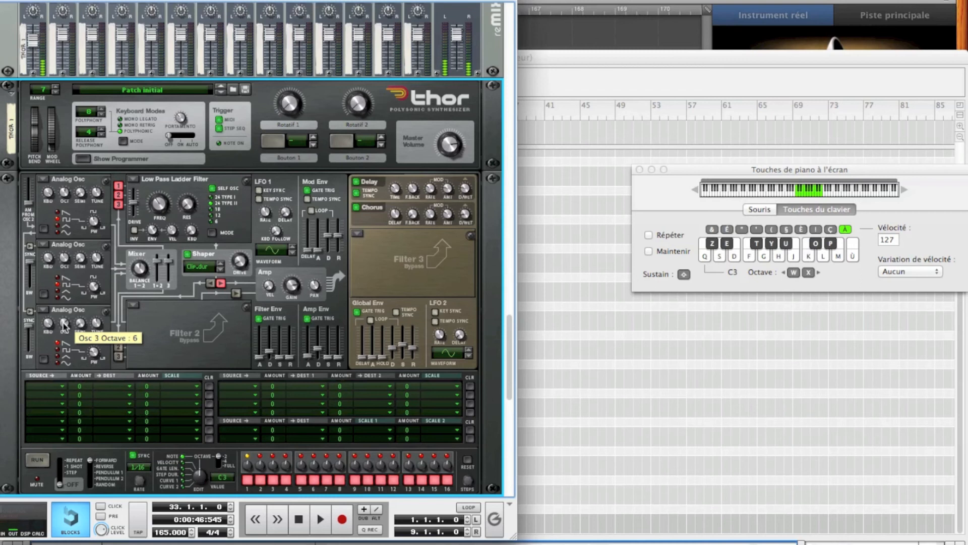
{"action": "key", "text": "d"}
{"action": "key", "text": "f"}
Step: Adjust the Mixer's level for Oscillators 1 and 2 and audition the balance against Oscillator 3
{"action": "left_click_drag", "start_coordinate": [157, 265], "coordinate": [159, 267]}
{"action": "key", "text": "s"}
{"action": "key", "text": "d"}
{"action": "key", "text": "f"}
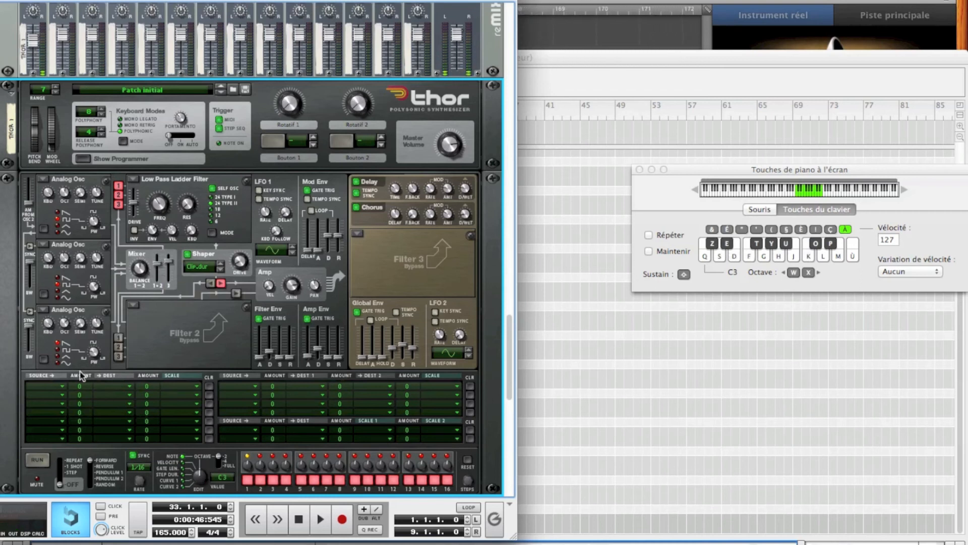
{"action": "key", "text": "s"}
{"action": "key", "text": "d"}
{"action": "key", "text": "f"}
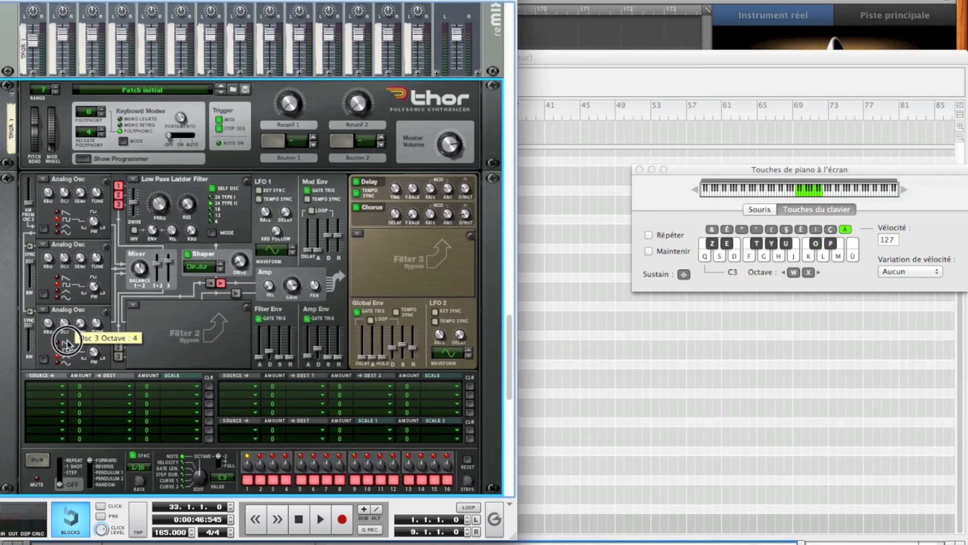
Step: Set Oscillator 3's octave to 5 and audition it with a few notes
{"action": "key", "text": "s"}
{"action": "key", "text": "f"}
{"action": "left_click_drag", "start_coordinate": [68, 328], "coordinate": [68, 326]}
{"action": "key", "text": "f"}
{"action": "key", "text": "d"}
{"action": "key", "text": "s"}
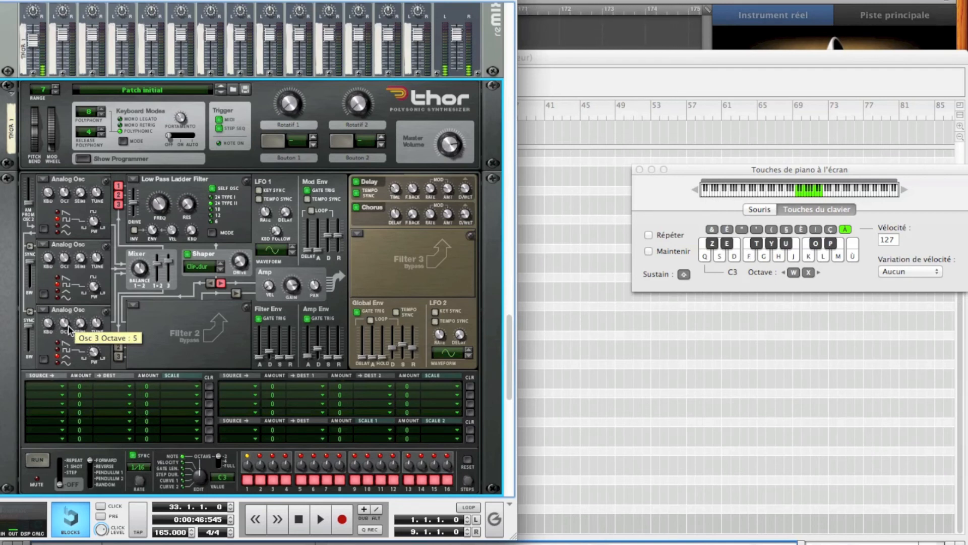
Step: Adjust the Mixer's balance between Oscillators 1 and 2 and audition it with a melodic phrase
{"action": "left_click", "coordinate": [143, 277]}
{"action": "key", "text": "s"}
{"action": "key", "text": "s"}
{"action": "left_click_drag", "start_coordinate": [143, 278], "coordinate": [144, 288]}
{"action": "key", "text": "s"}
{"action": "key", "text": "s"}
{"action": "key", "text": "d"}
{"action": "key", "text": "f"}
{"action": "key", "text": "g"}
{"action": "key", "text": "h"}
{"action": "key", "text": "u"}
{"action": "key", "text": "h"}
{"action": "key", "text": "f"}
{"action": "key", "text": "s"}
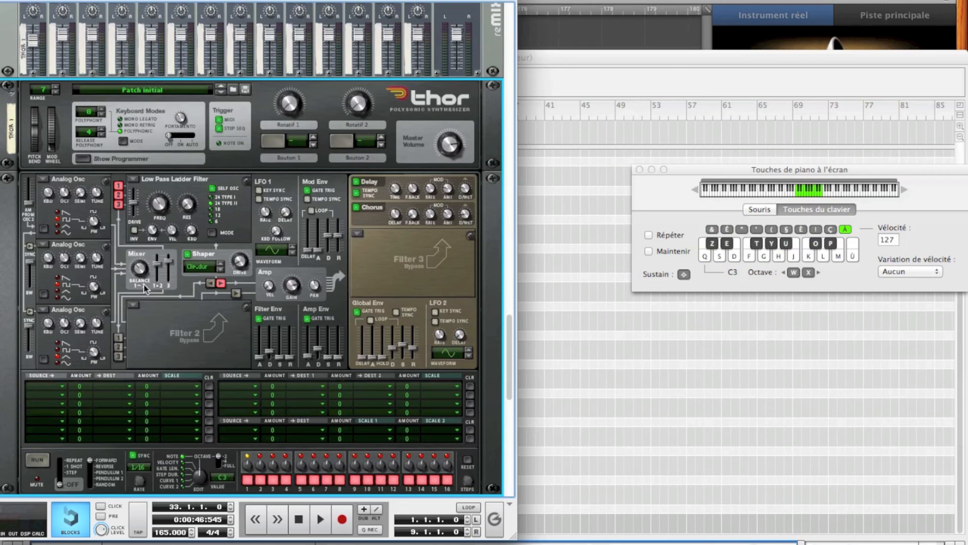
Step: Toggle the Shaper while playing note phrases to compare the sound with and without distortion
{"action": "scroll", "coordinate": [176, 339], "scroll_direction": "down", "scroll_amount": 5}
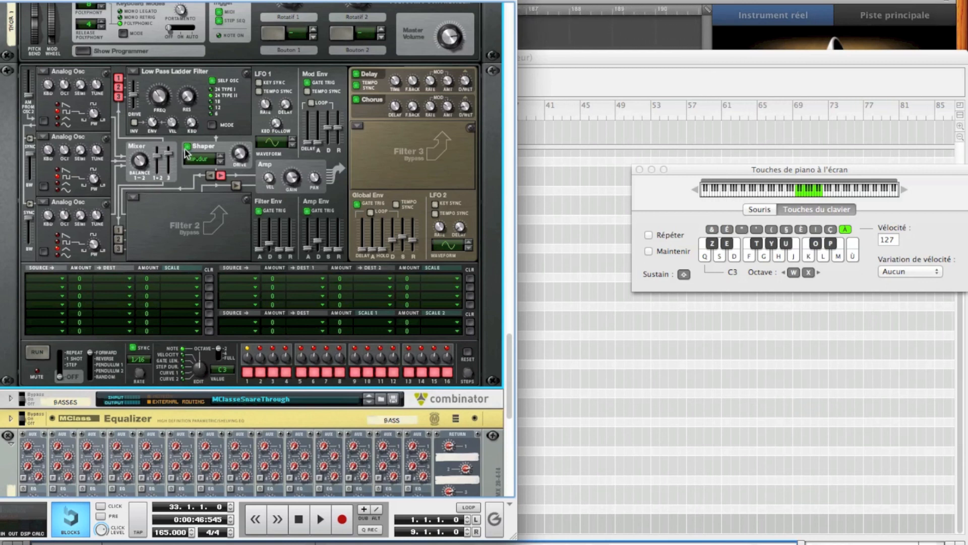
{"action": "key", "text": "s"}
{"action": "key", "text": "s"}
{"action": "key", "text": "f"}
{"action": "key", "text": "s"}
{"action": "key", "text": "f"}
{"action": "key", "text": "g"}
{"action": "key", "text": "h"}
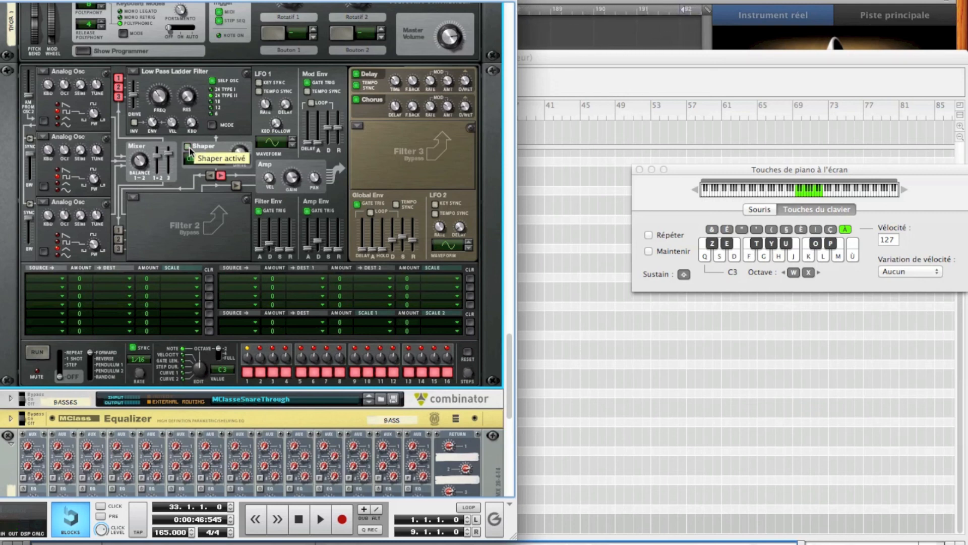